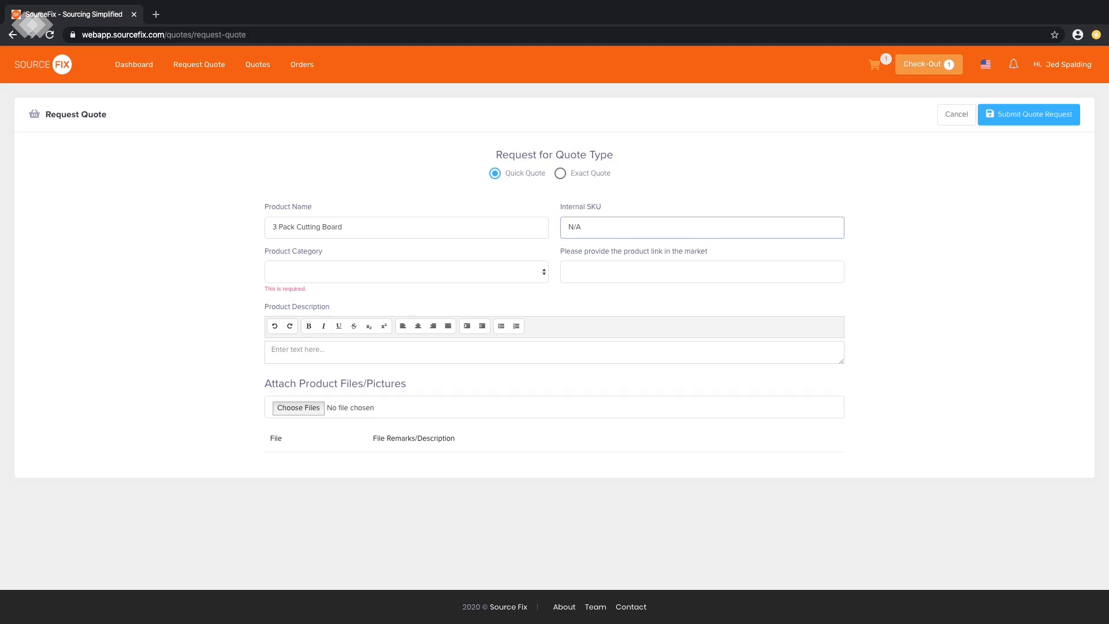
Set the product category to Home and Kitchen and enter the Amazon link of the HOMWE Easy-Grip cutting board as the market product link.
click(418, 267)
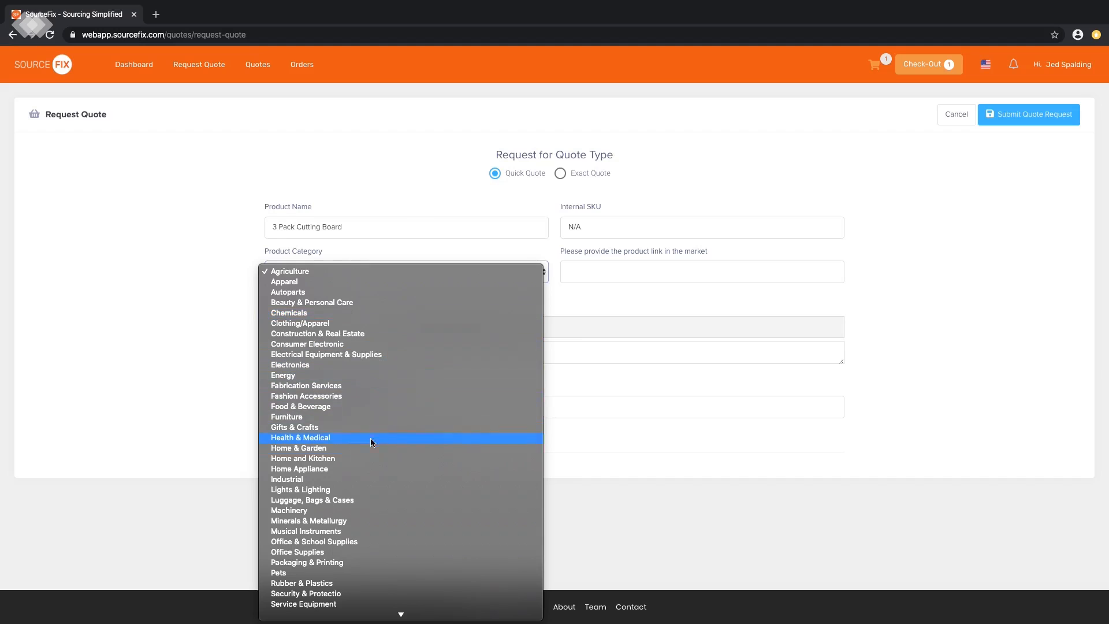
click(369, 458)
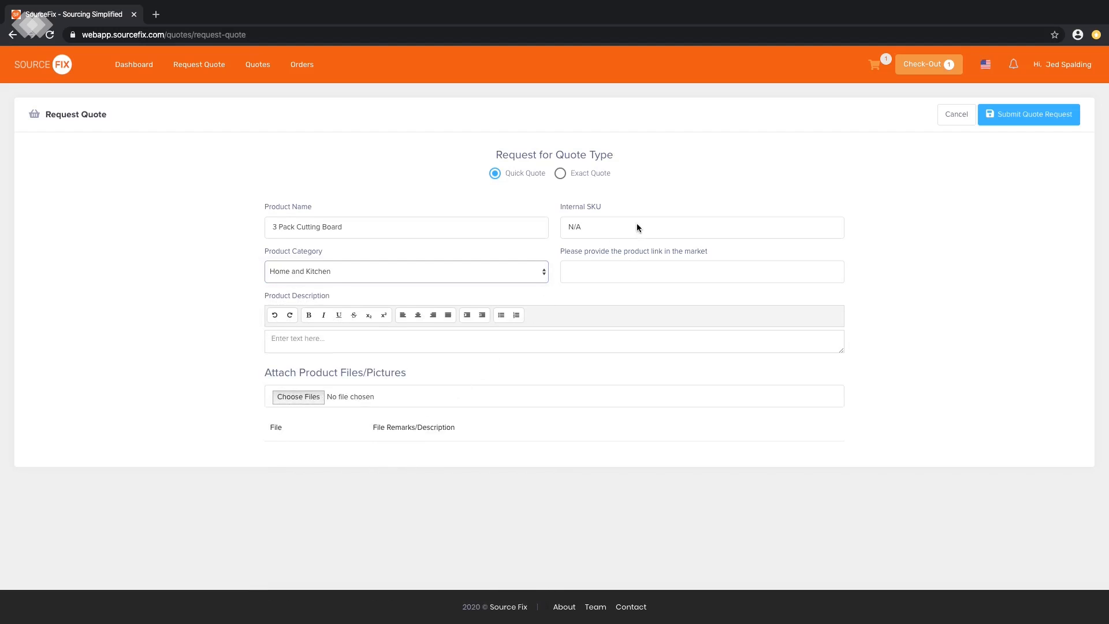
click(615, 276)
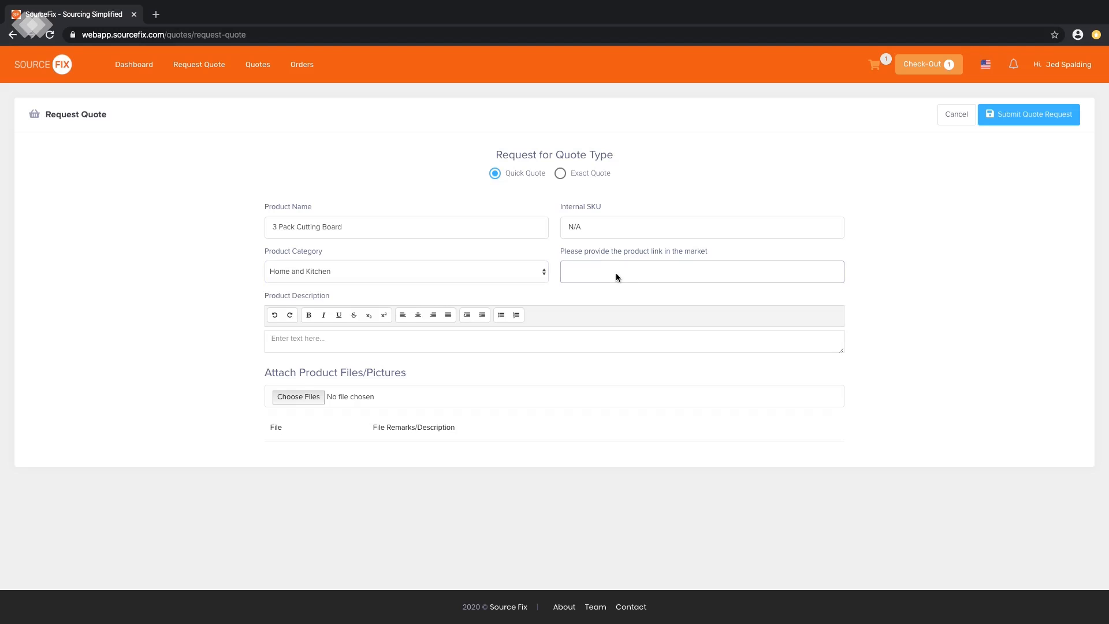
key(ctrl+v)
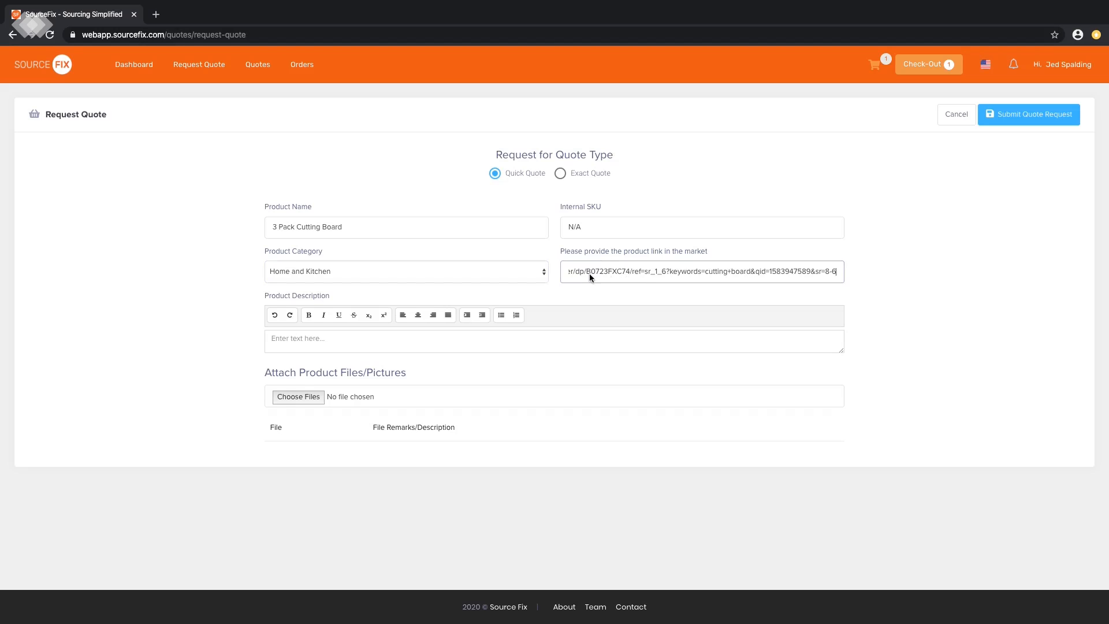
key(ctrl+a)
click(627, 272)
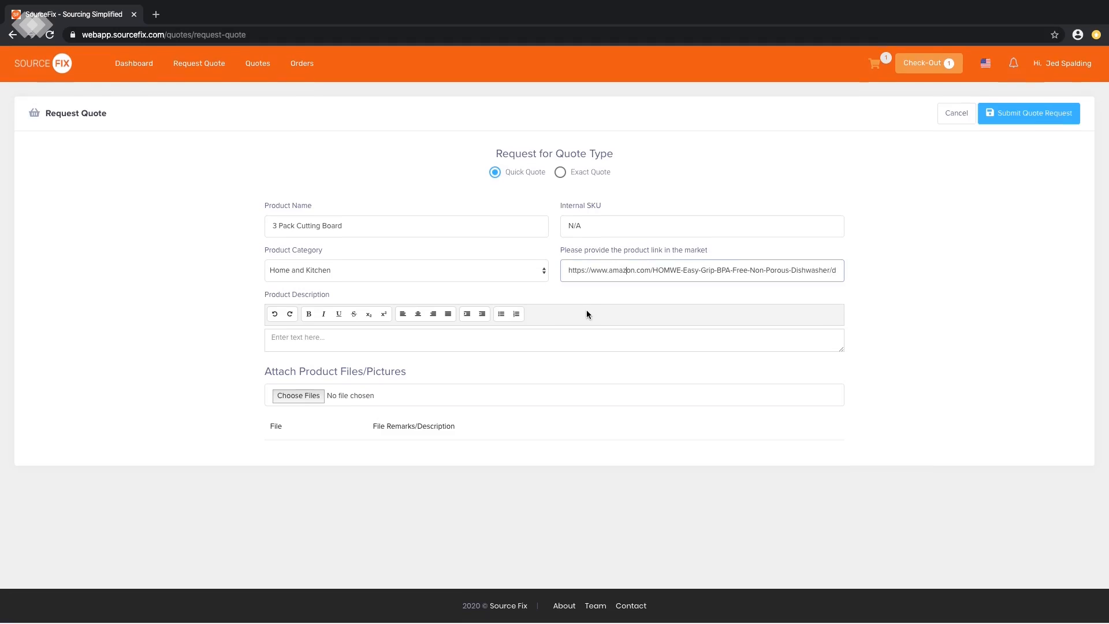
Enter the product description "Exact same as the link provided. Will be shipped directly to FBA fulfillment center. Please quote with labeling and prep included.".
click(571, 340)
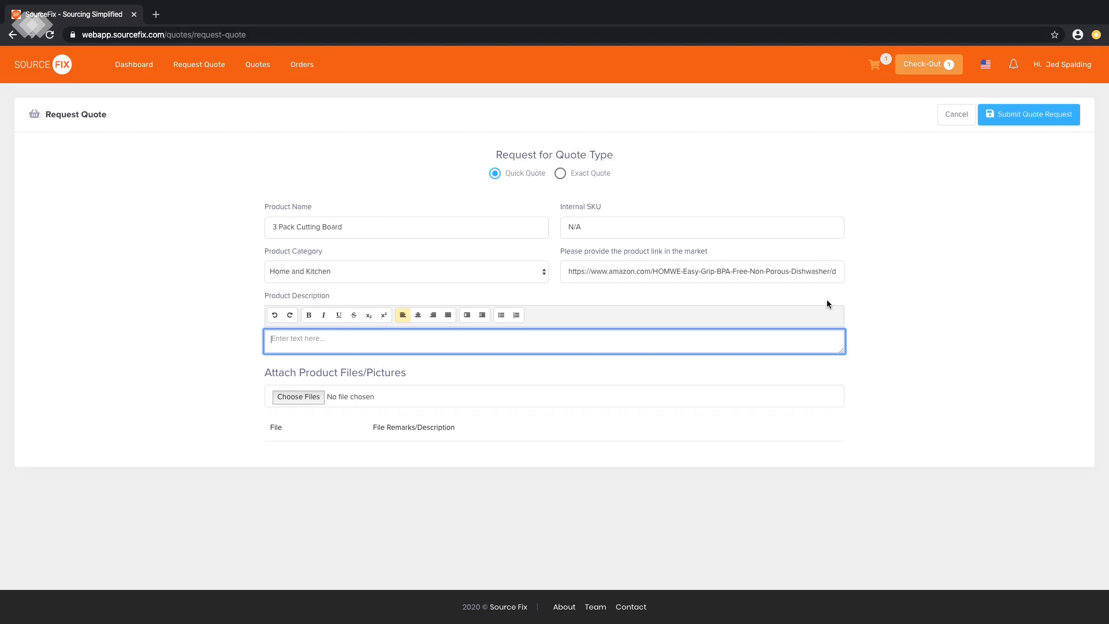
text(Exact same )
text(as the link provid)
text(ed)
text(. S)
text(Will be shipped)
text( directly to FBA)
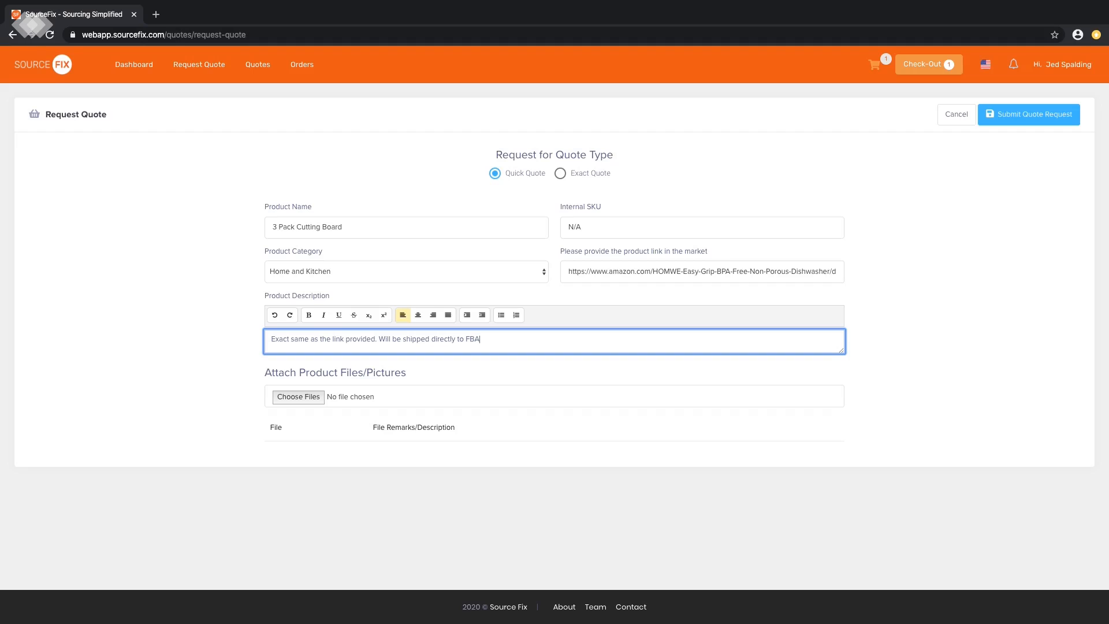
text( fulfillment center. Please quote with labeling and pre)
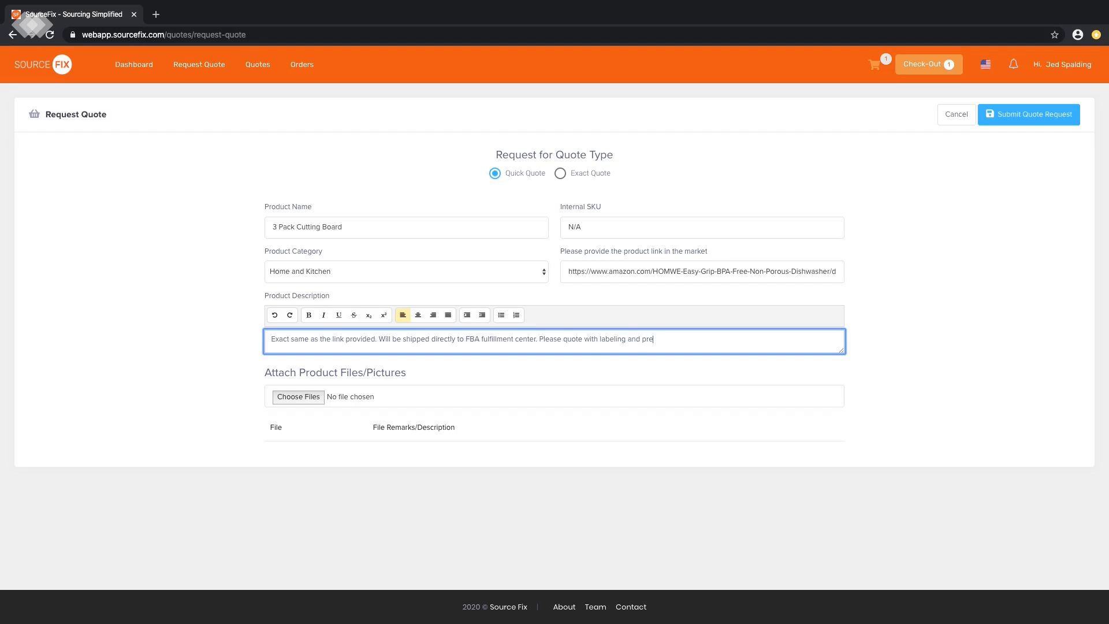
text(p included.)
click(366, 378)
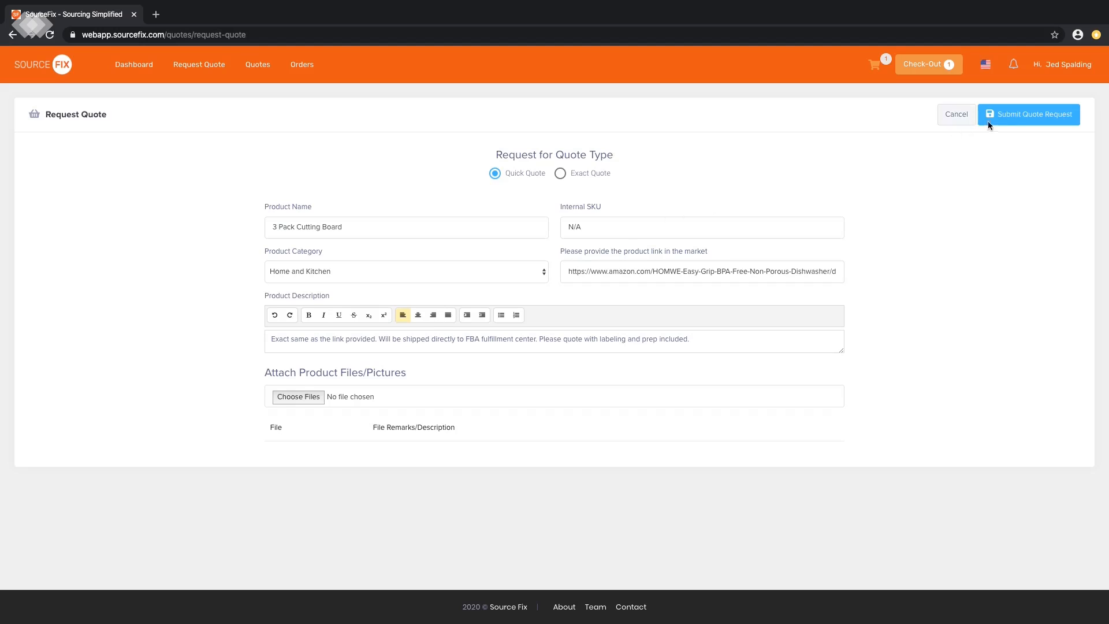
Submit the quick quote request and start a new request with the Exact Quote type.
click(1003, 114)
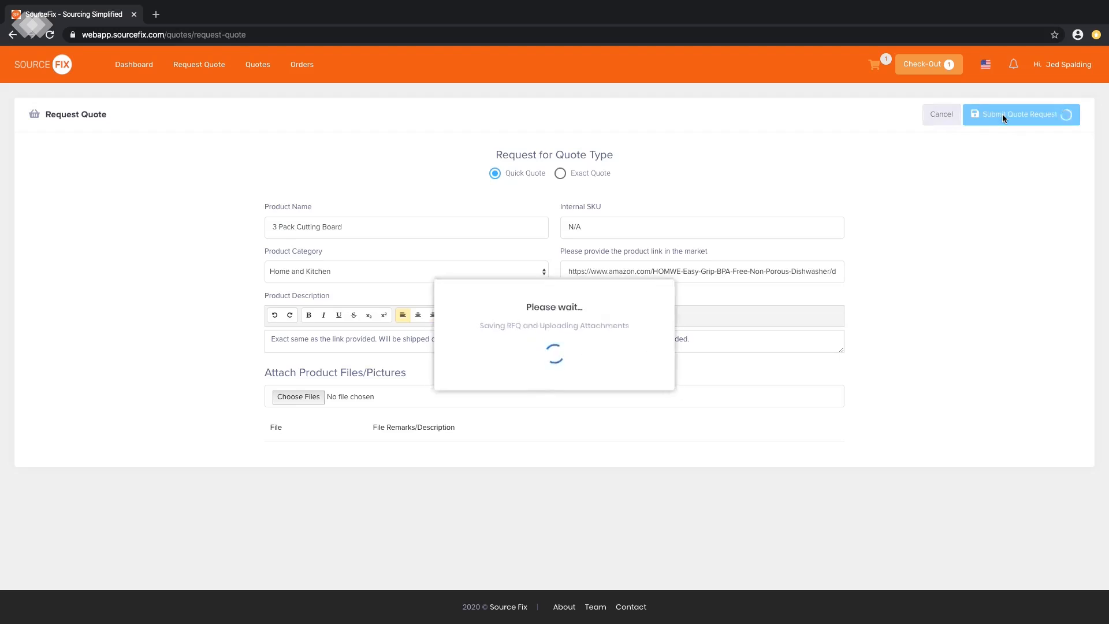
click(196, 71)
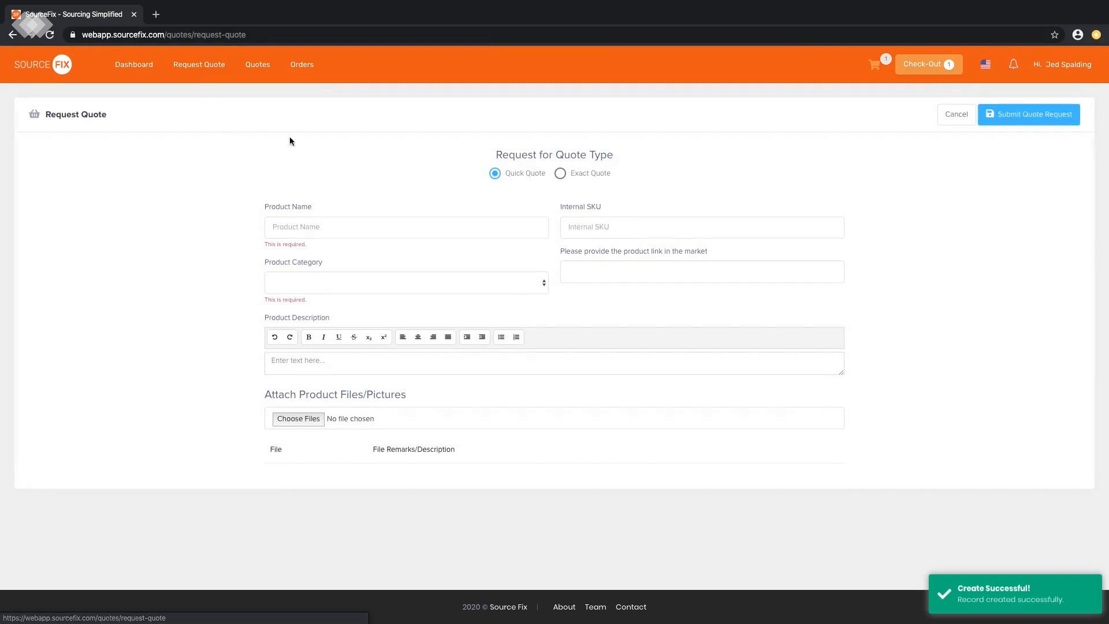
click(560, 174)
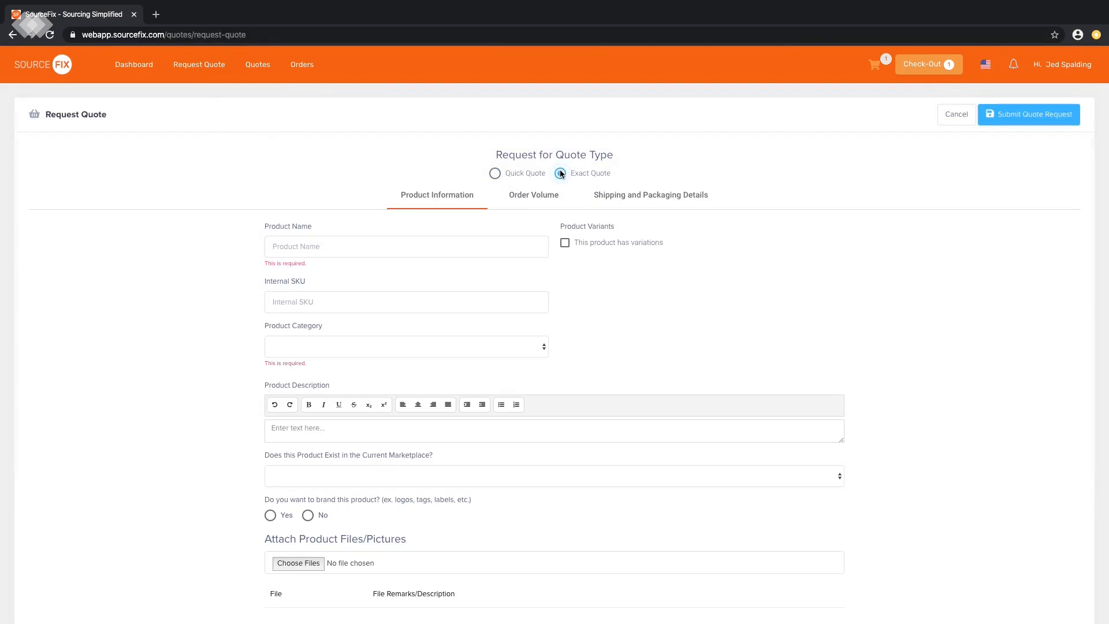
Enter "3 Pack Cutting Board Set" as the product name and "N/A" as the internal SKU.
click(457, 243)
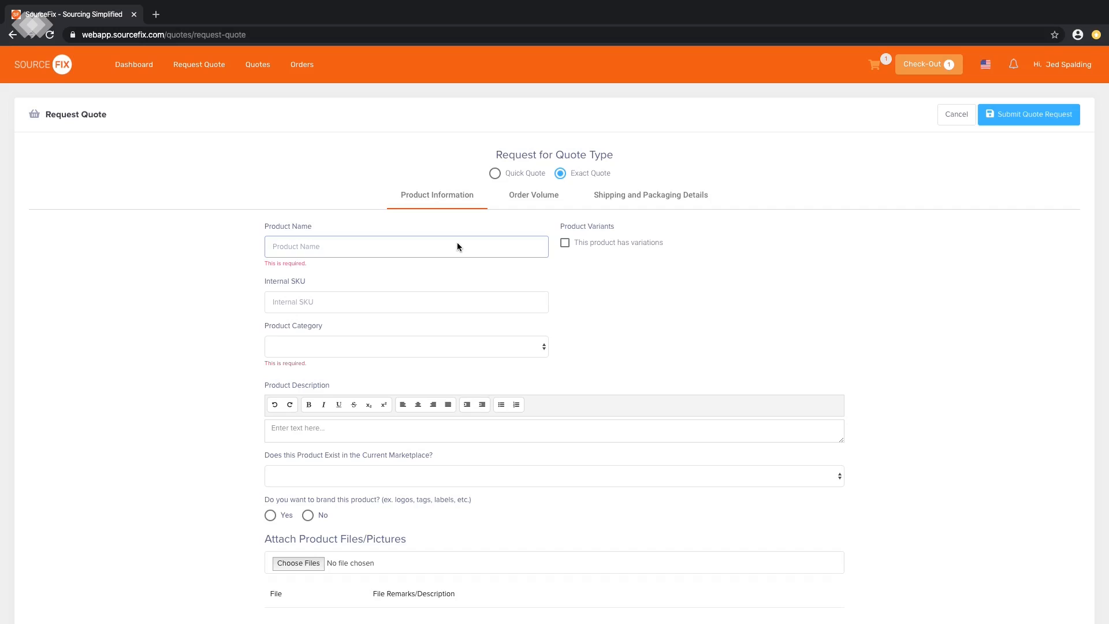
text(3 Pack )
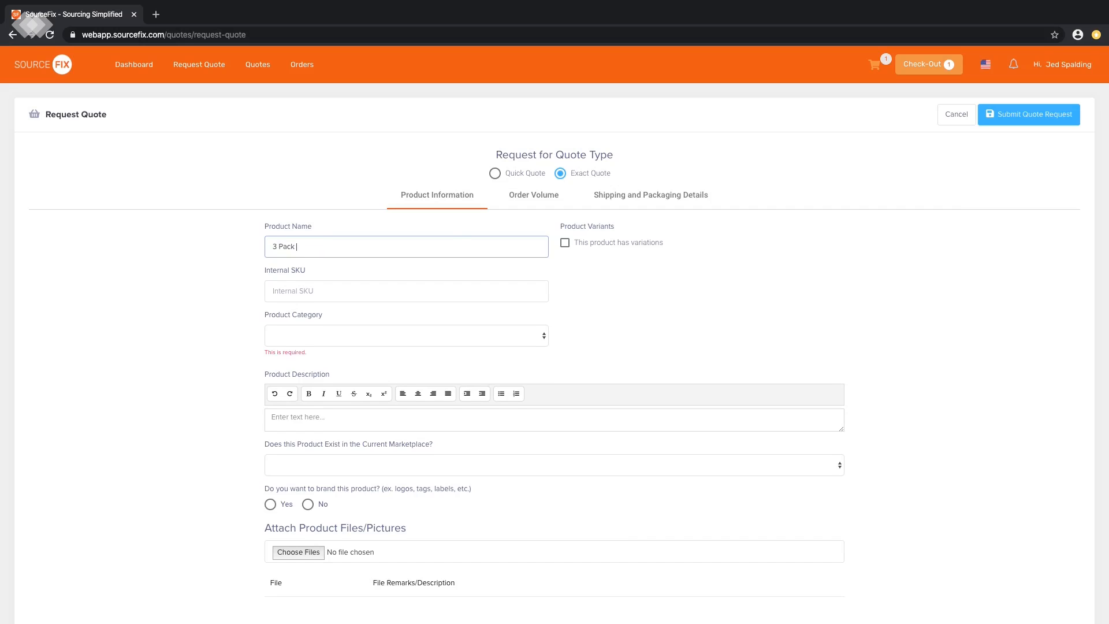
text(Cutting Board Set)
click(402, 291)
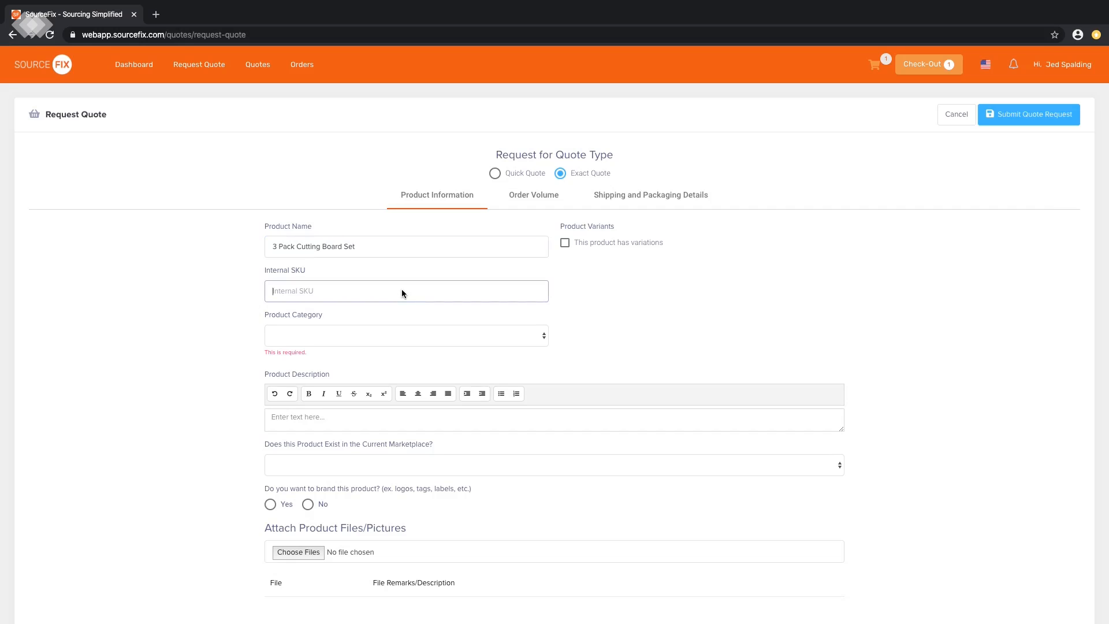
text(n)
key(BackSpace)
text(N/A)
Mark the product as having variations and add a "Material Type" variant with the terms Plastic and Bamboo.
scroll(554, 347, down, 1)
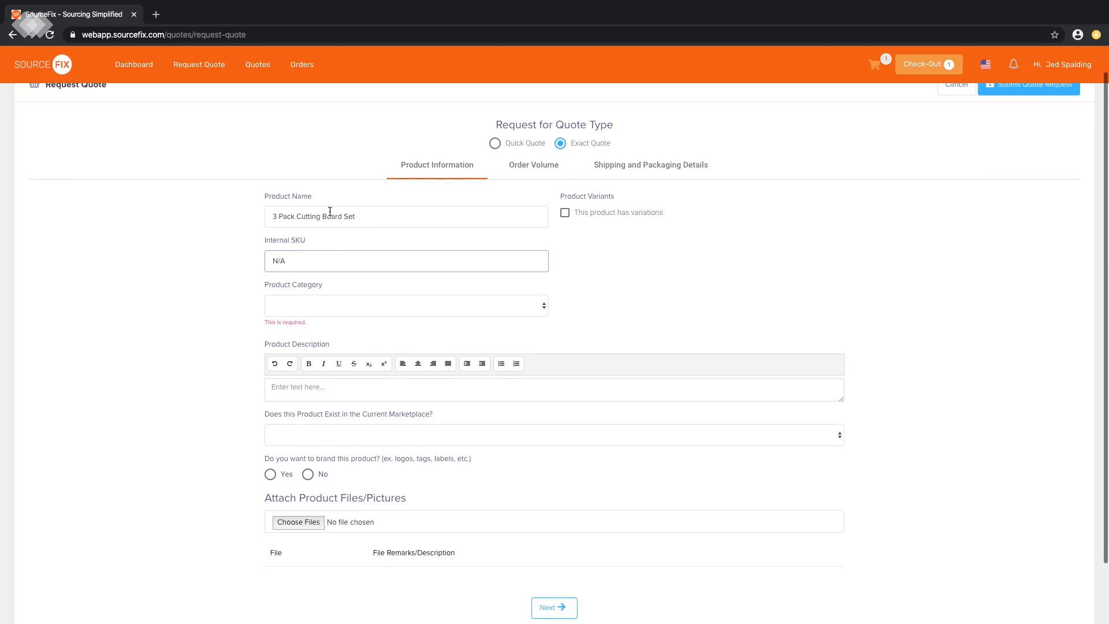
click(565, 214)
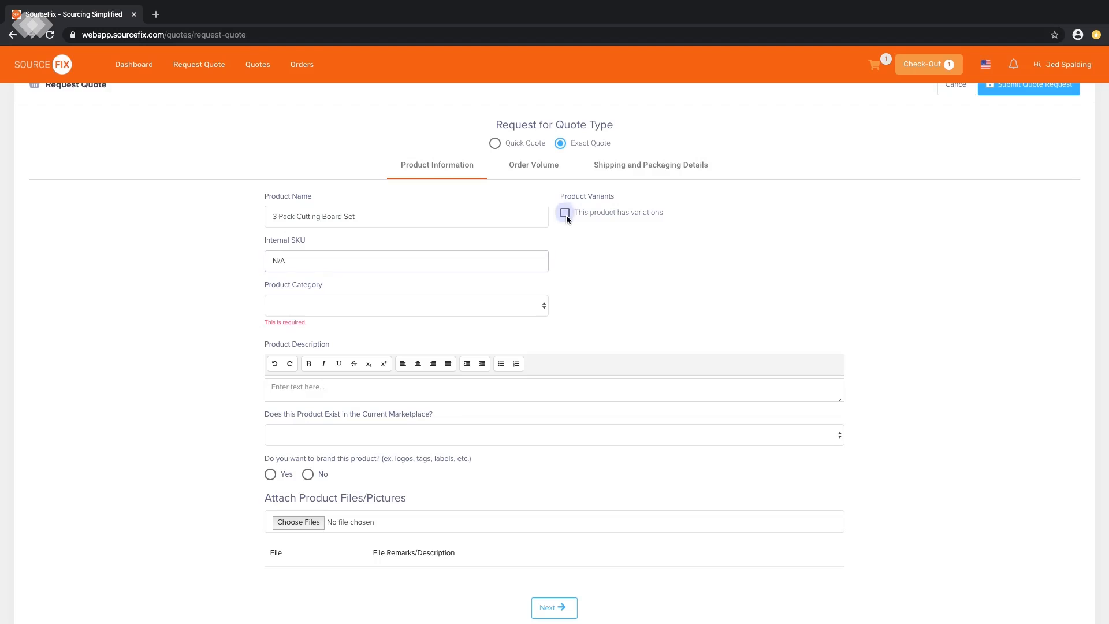
click(817, 232)
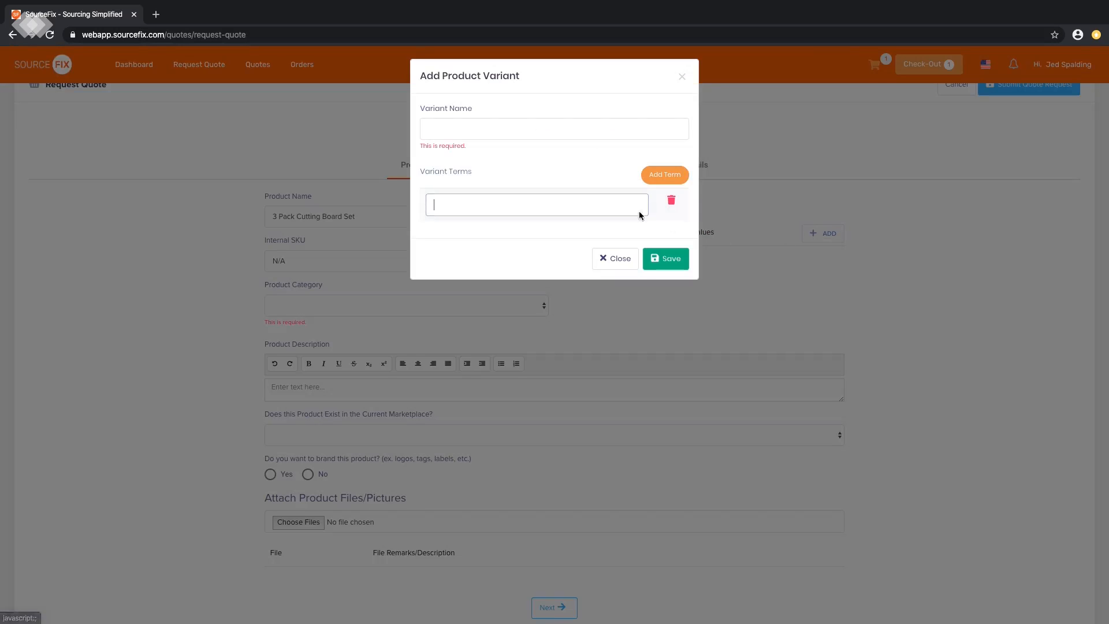
click(552, 128)
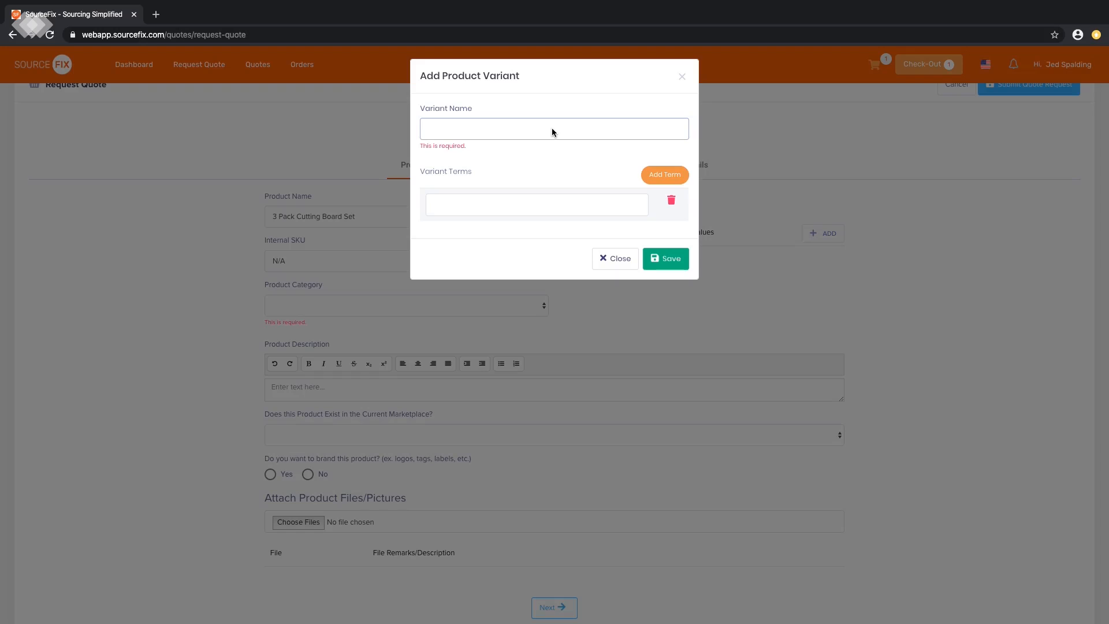
text(Material Type)
key(Tab)
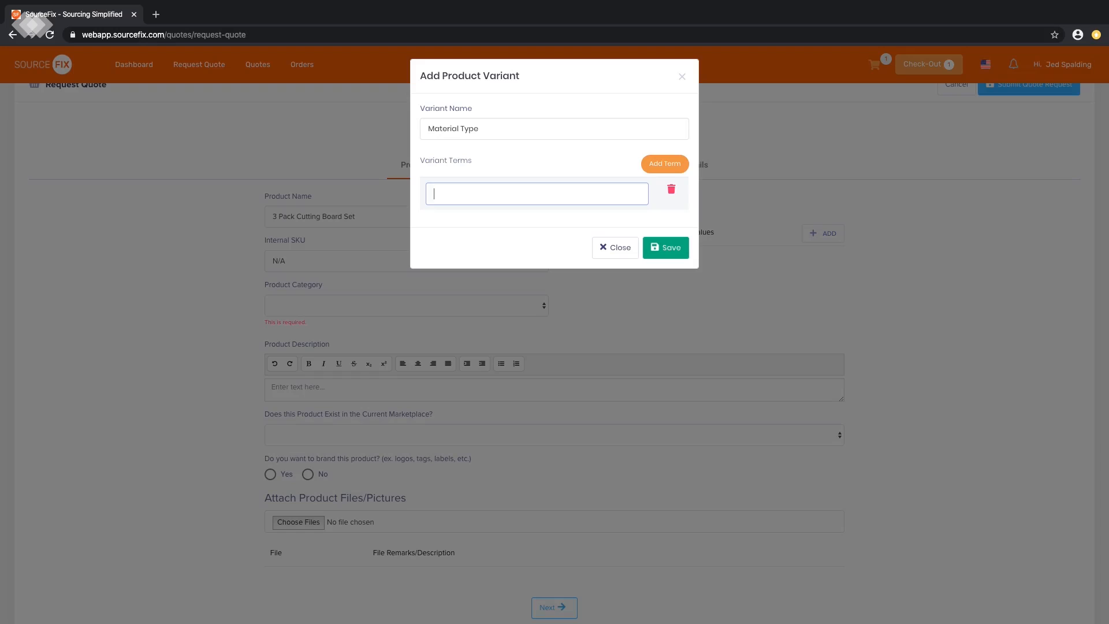
text(Plastic)
key(Return)
text(Ban)
key(BackSpace)
text(mboo)
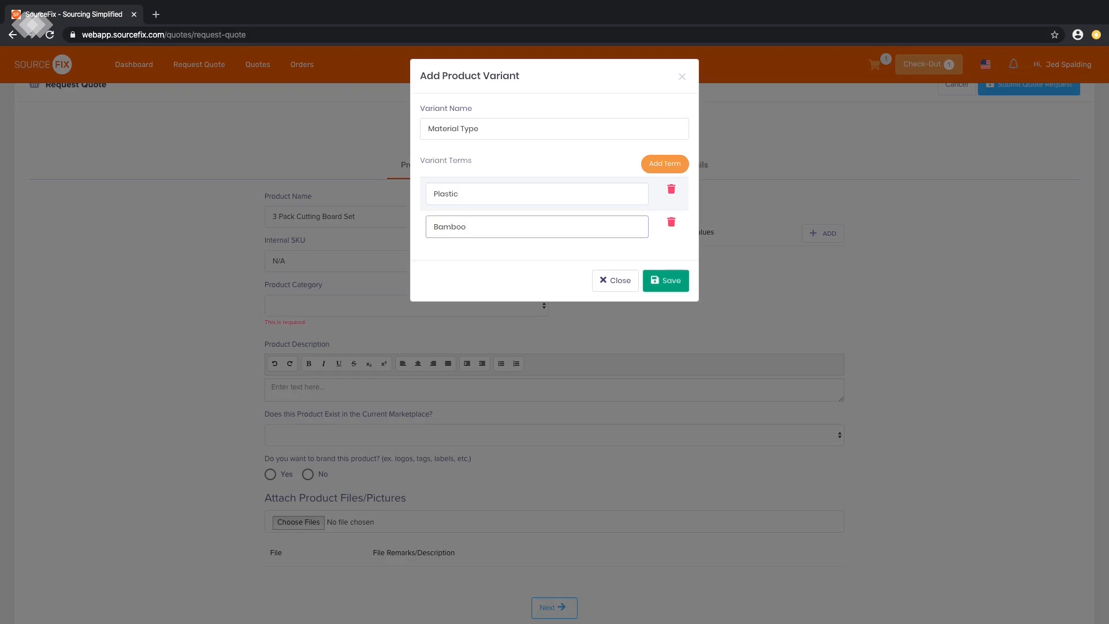
click(662, 283)
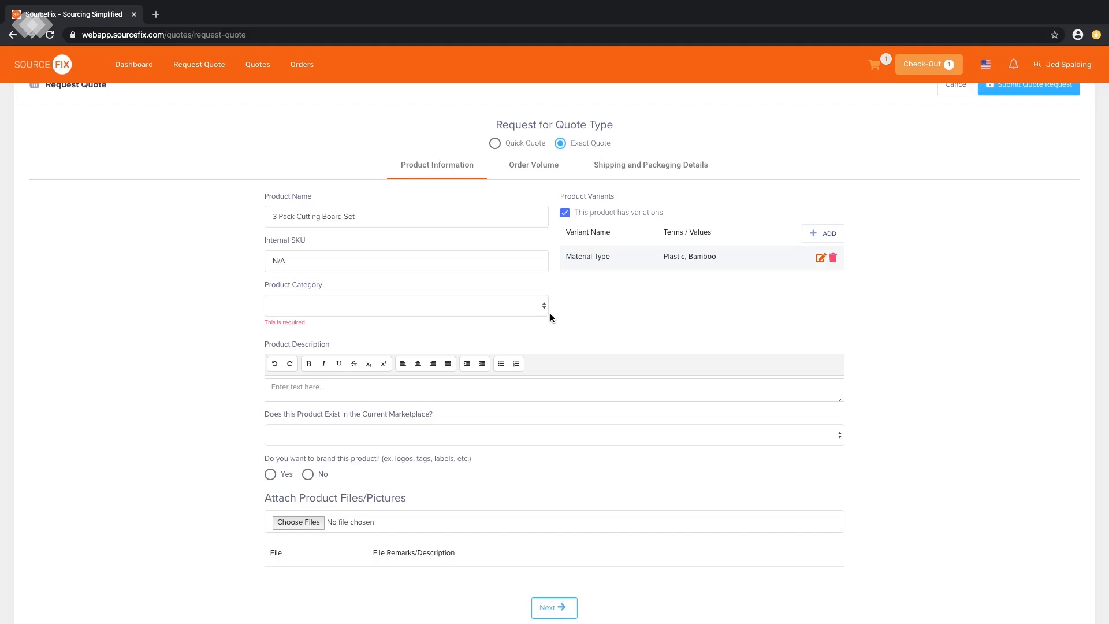
Set the product category of the exact quote request to Home and Kitchen.
scroll(550, 316, down, 2)
click(445, 259)
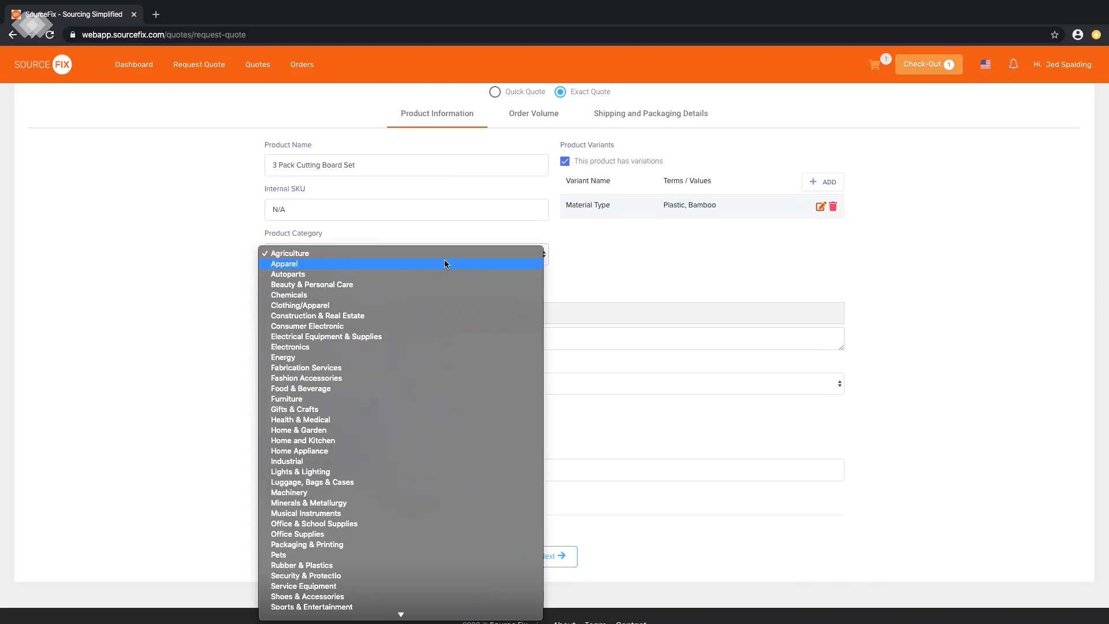
click(392, 438)
Begin the product description with "Custom design for cutting boards. See attachment below that shows new designs and specs.".
click(347, 331)
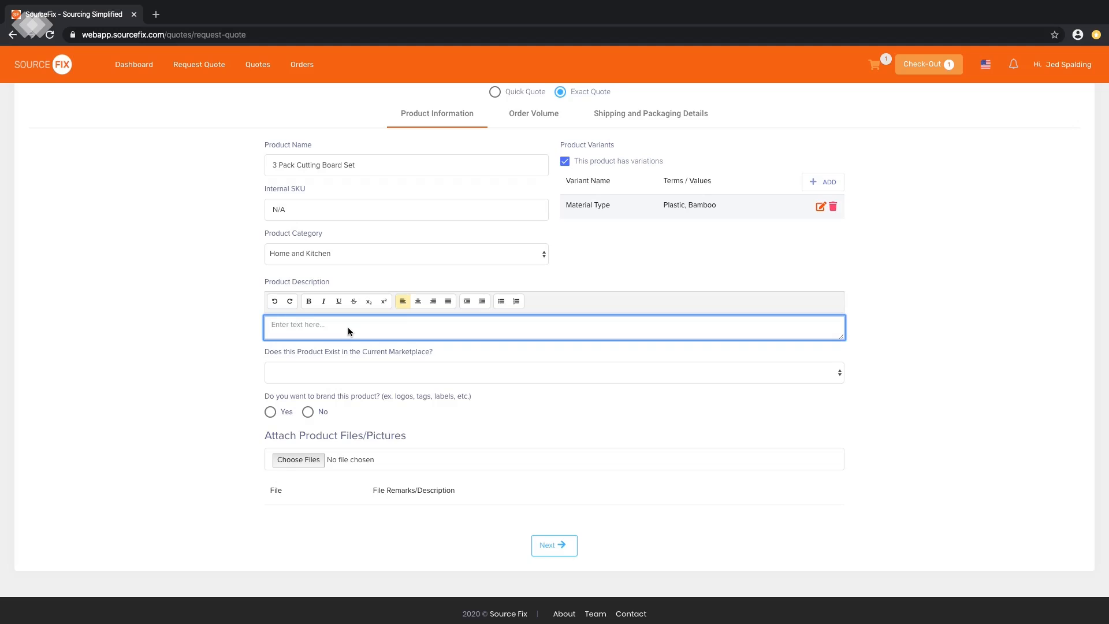
text(Custom design for)
text(cutting boards. See attachment below that shows new designs and specs.)
Add a second description paragraph reading "Need these quoted out in plastic and bamboo. Looking for suppliers outside of China.".
key(Return)
key(Return)
text(Need thes)
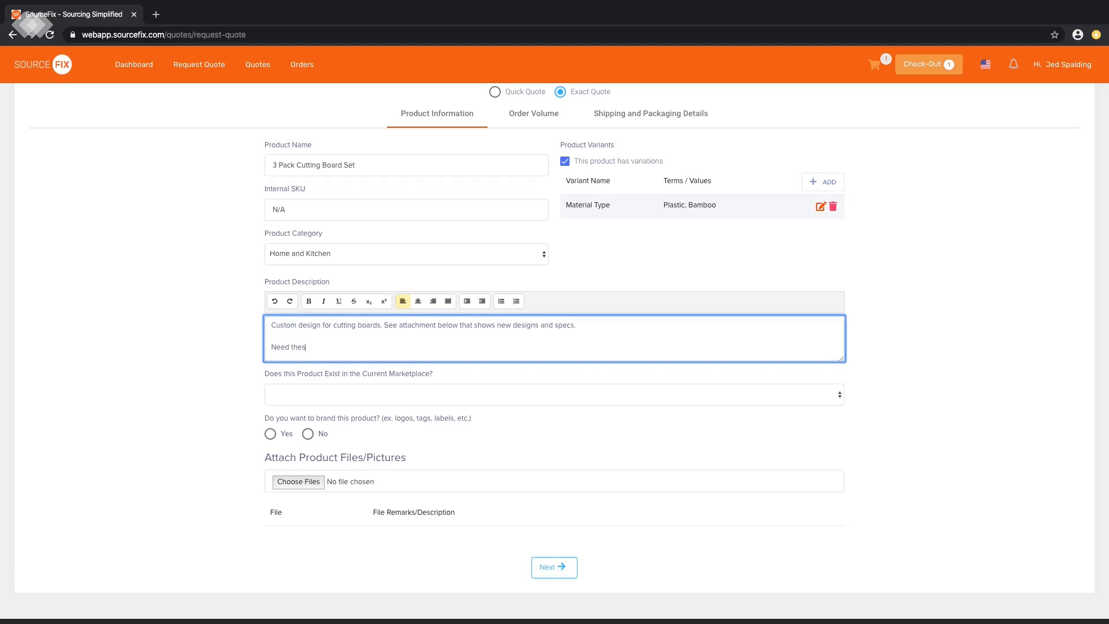
text(e quoted out in plastic and bamboo. Looking for supplier)
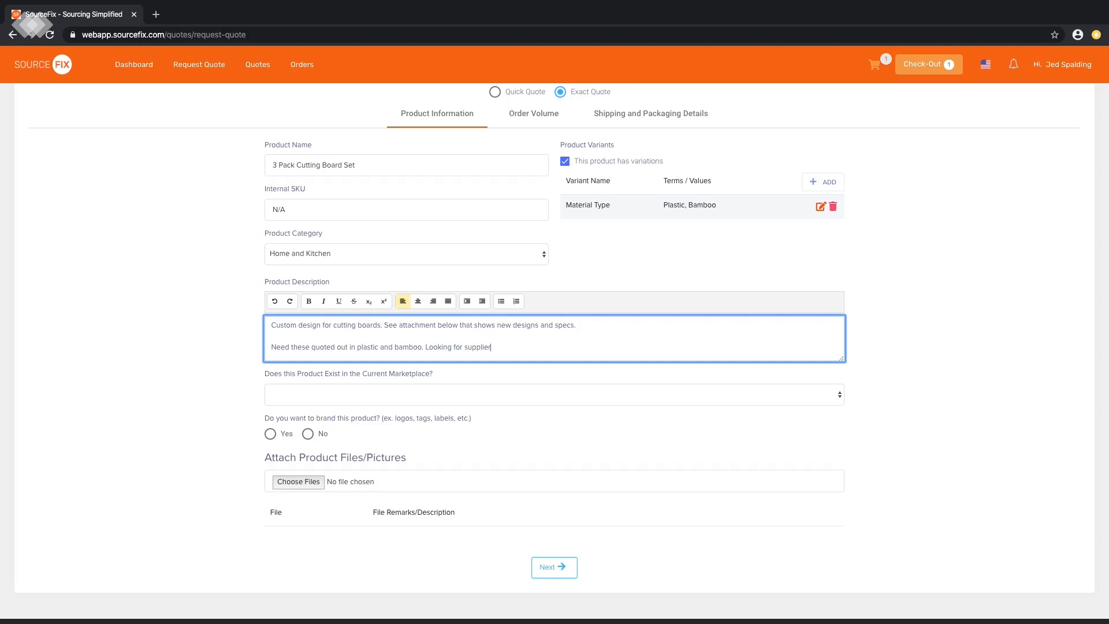
text(s in outside of China)
Set the marketplace question to "Similar but will make minor changes" and enter the Amazon cutting board link as the wanted changes.
click(500, 391)
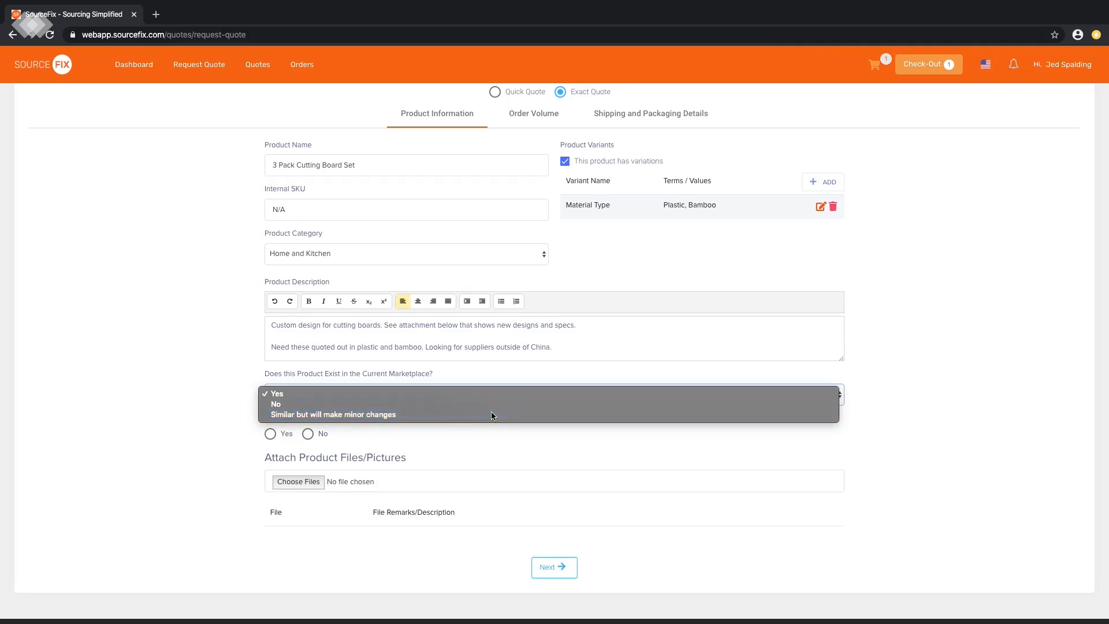
click(492, 415)
click(470, 438)
key(super+v)
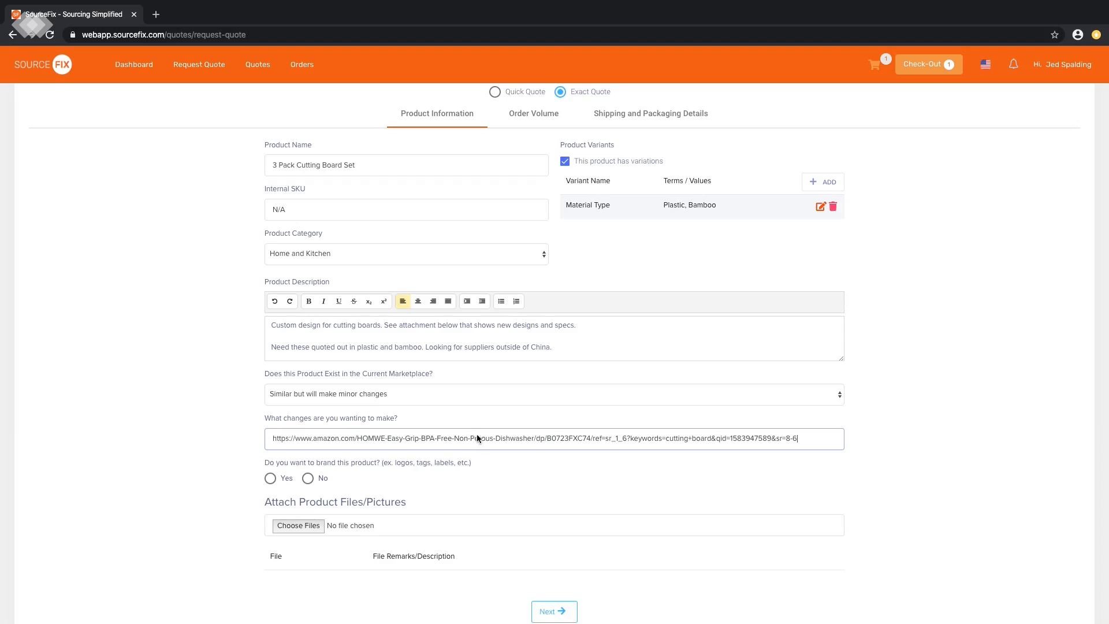
Answer Yes to branding the product and to having artwork available, and go to the order volume details.
click(271, 478)
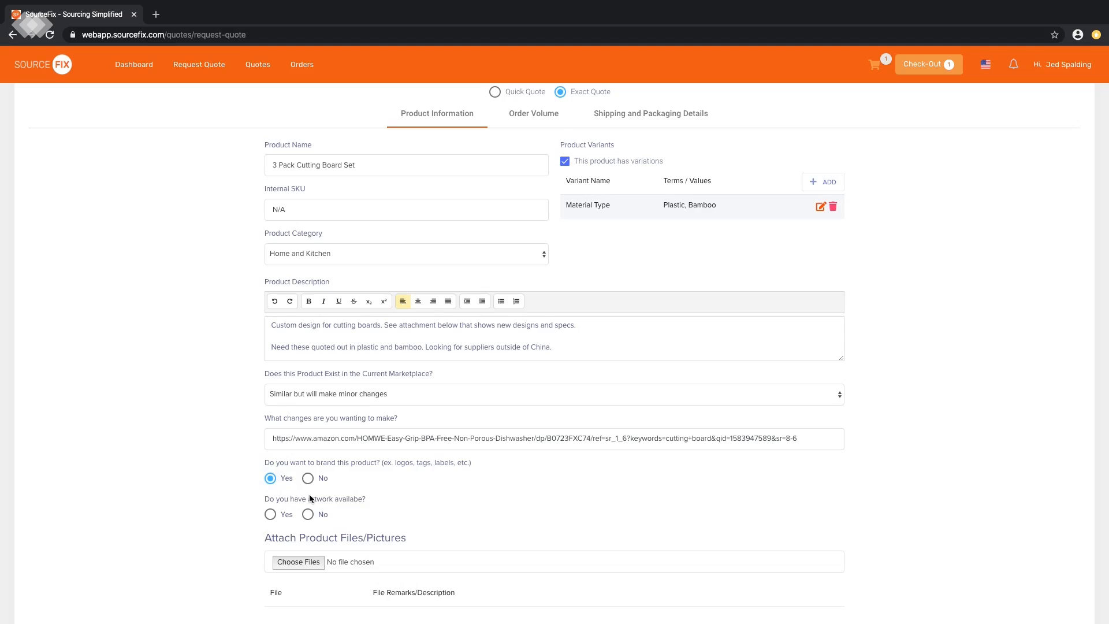
click(270, 514)
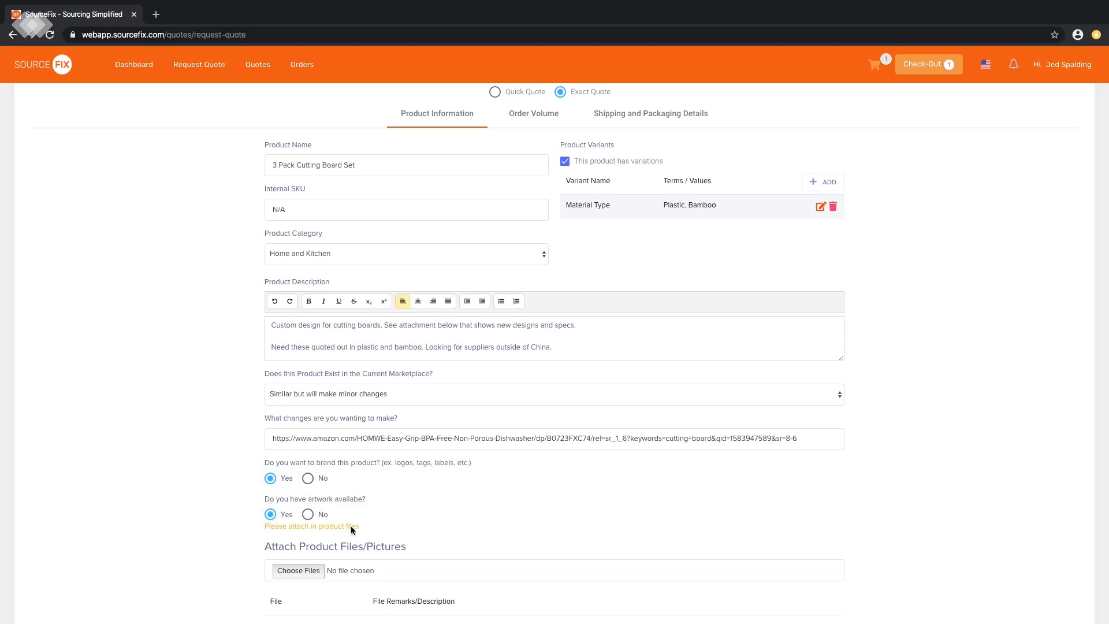
click(298, 570)
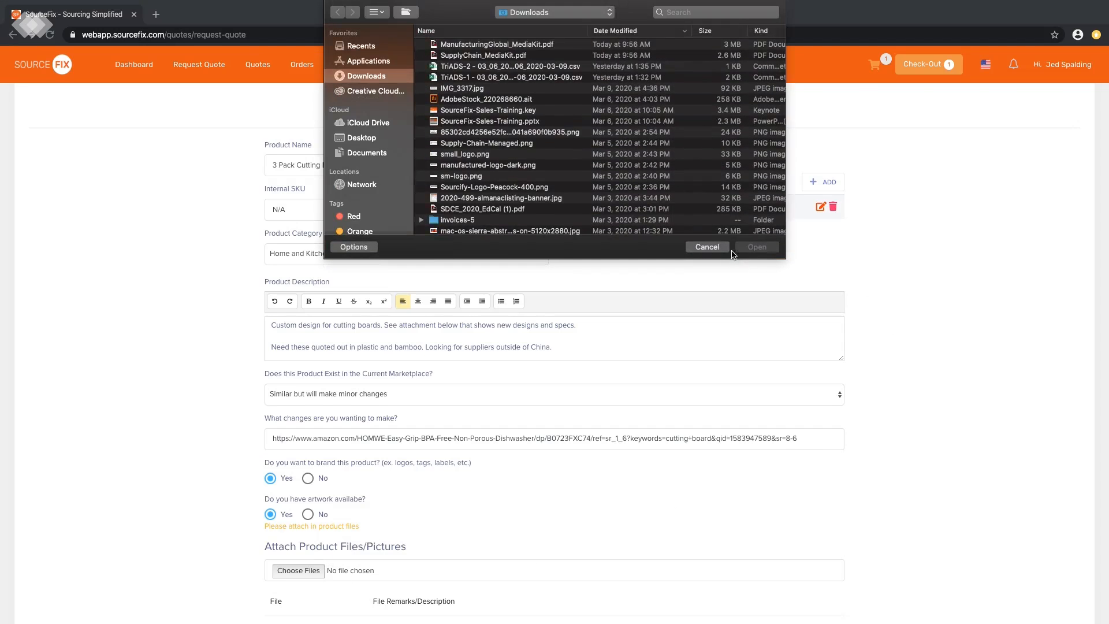
click(707, 247)
scroll(689, 306, up, 2)
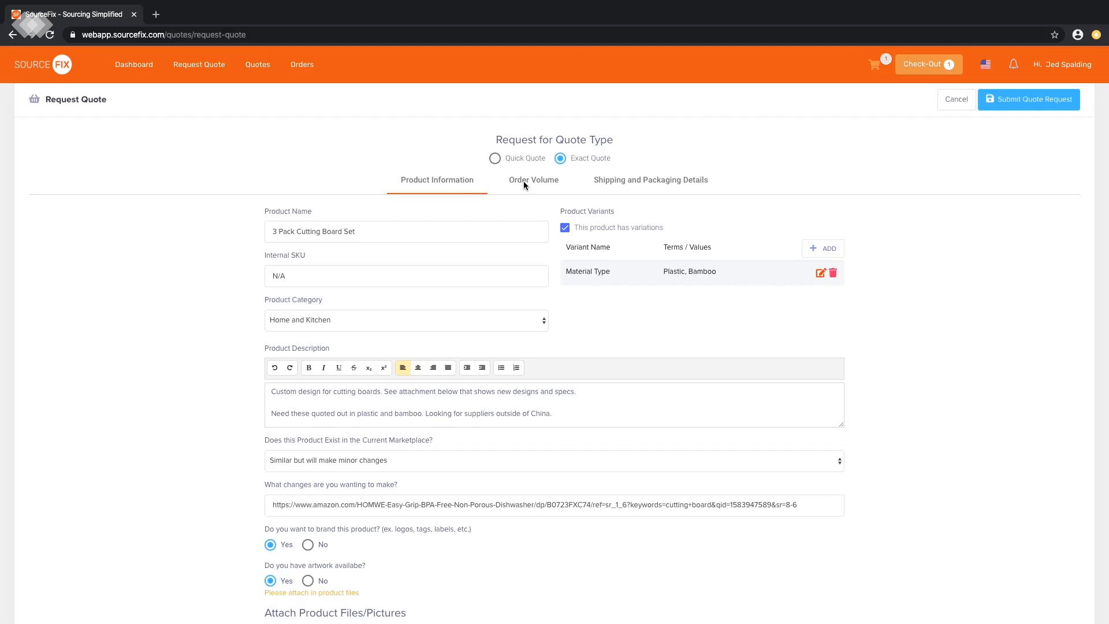
click(524, 182)
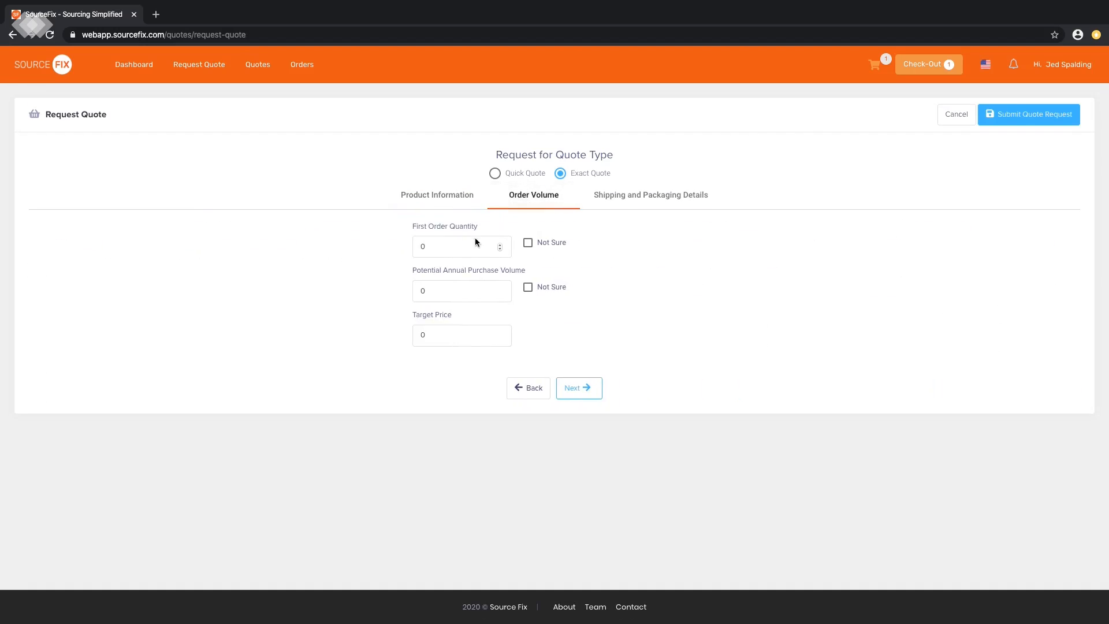
Try a first order quantity of 3000 and the Not Sure option for that quantity.
click(477, 247)
text(3000)
key(BackSpace)
click(527, 243)
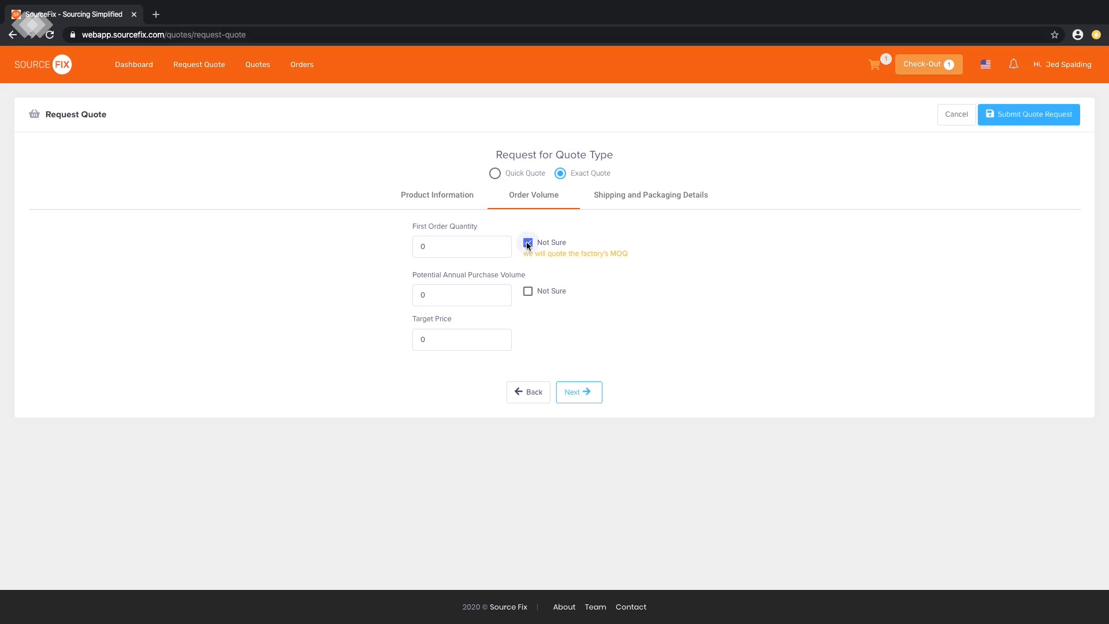
click(528, 243)
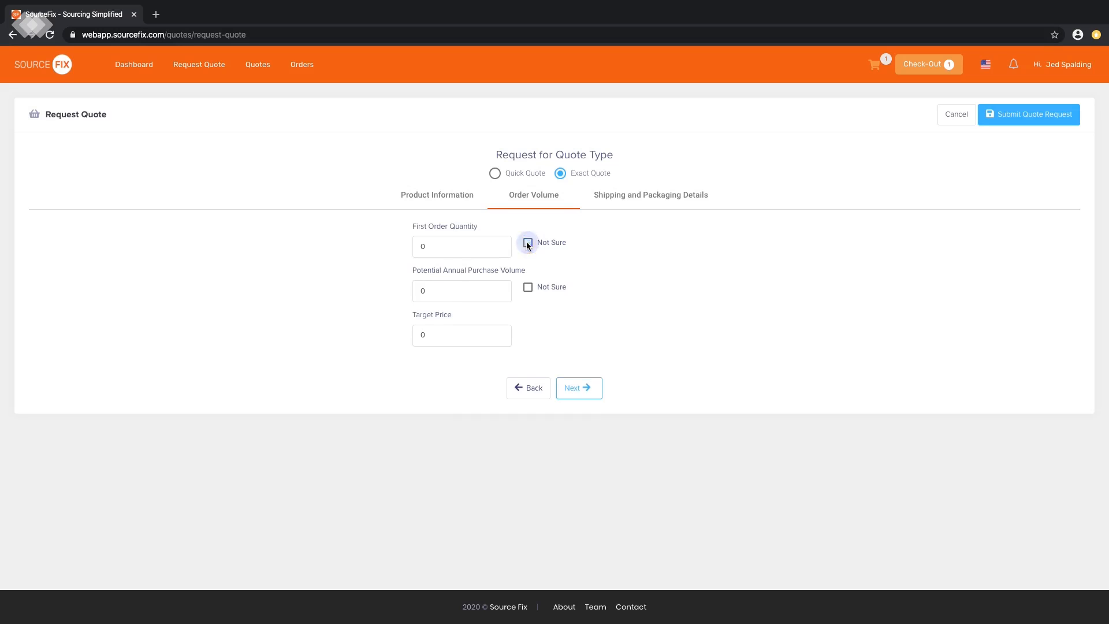
Set the first order quantity to 3000, annual volume to Not Sure and target price to 4.00, and continue to shipping and packaging.
drag(469, 244, 413, 242)
text(3000)
click(528, 289)
drag(452, 334, 414, 333)
text(4.00)
click(588, 391)
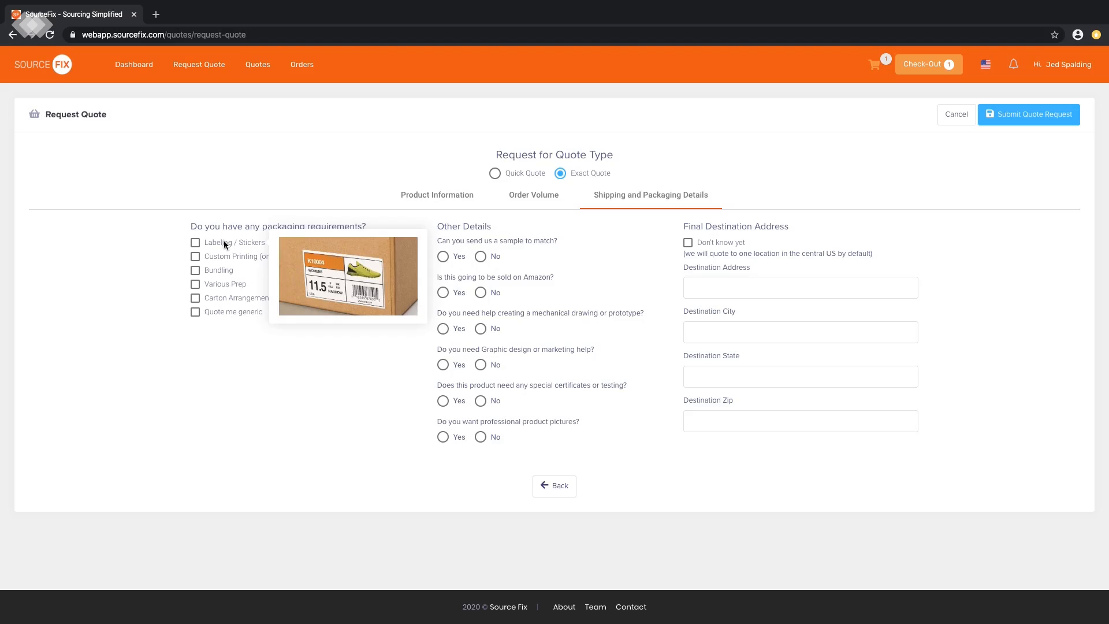
Require Labeling / Stickers with the details "FNSKU on each set, carton labels, and pallet labels".
mouse_move(224, 256)
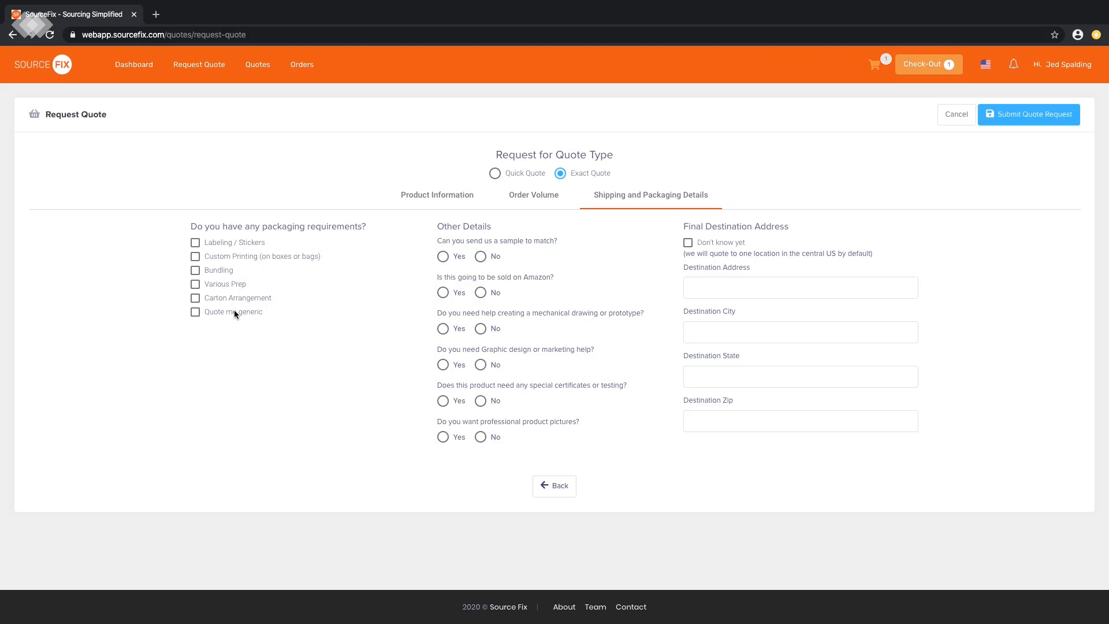
click(196, 243)
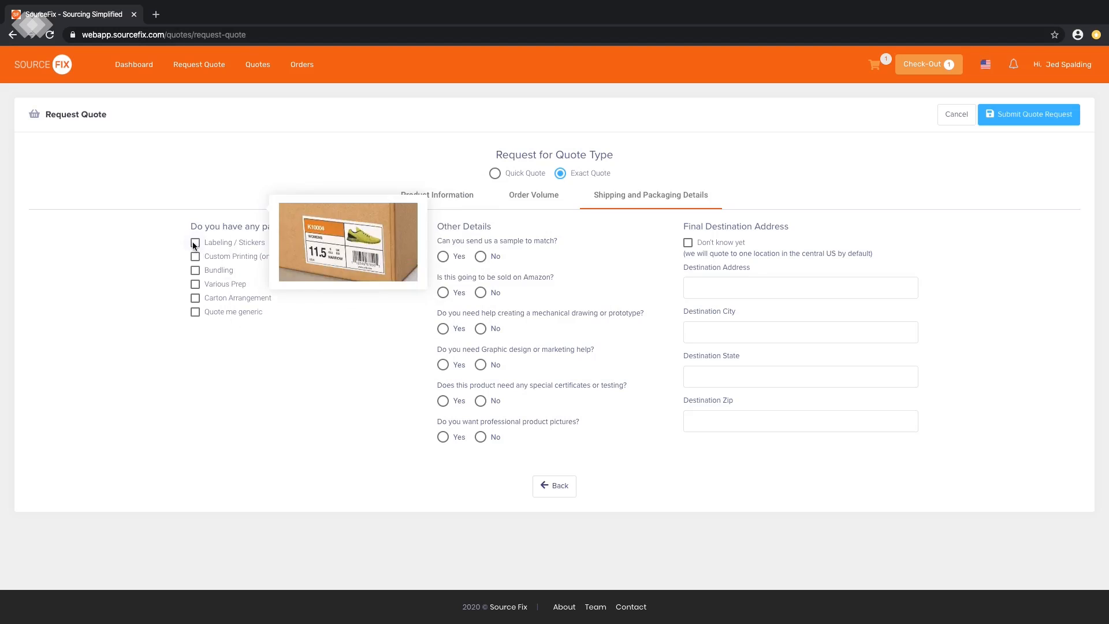
click(212, 263)
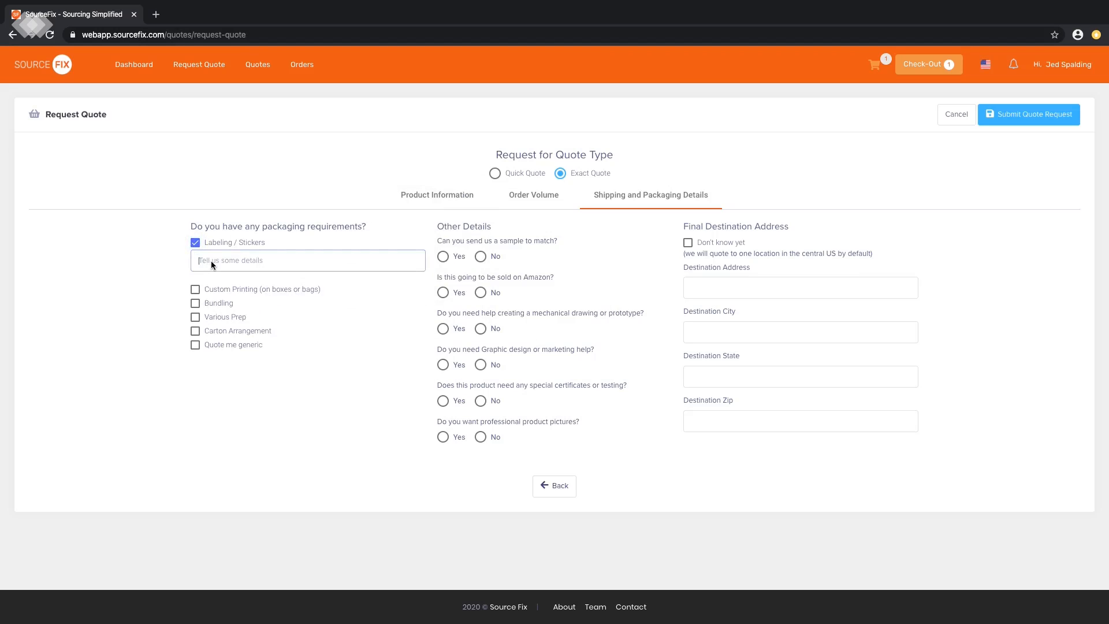
text(FNSKU on each set, carton labels, and pallet labels)
Require Custom Printing with "See attachment for custom print for box" and Bundling with "3 pack set in one box".
click(195, 289)
click(217, 307)
text(See att)
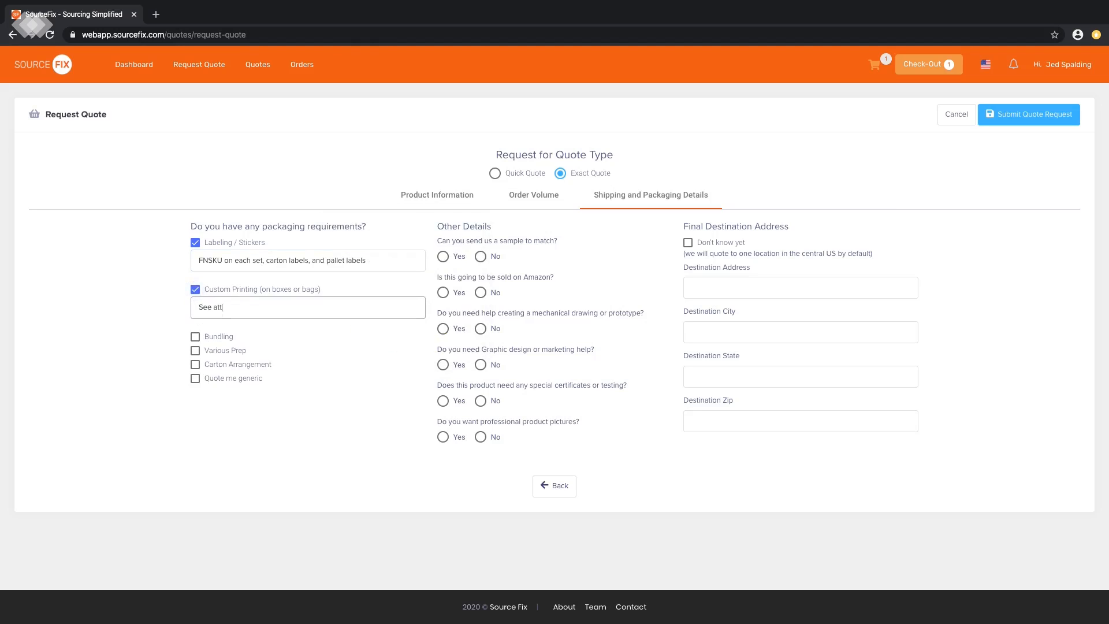
text(achment for custom print for box)
click(195, 337)
text(3 pack set in one box)
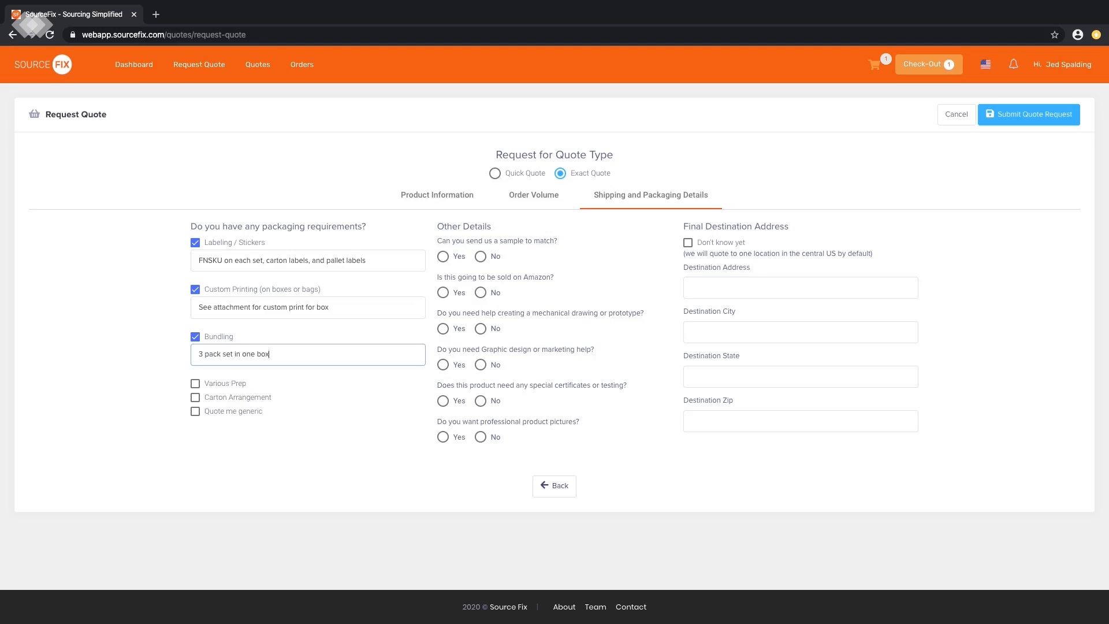
Require Various Prep with "Bubble wrap around each individual unit" and Carton Arrangement with "Cannot stack more than 4 high".
click(197, 384)
click(227, 400)
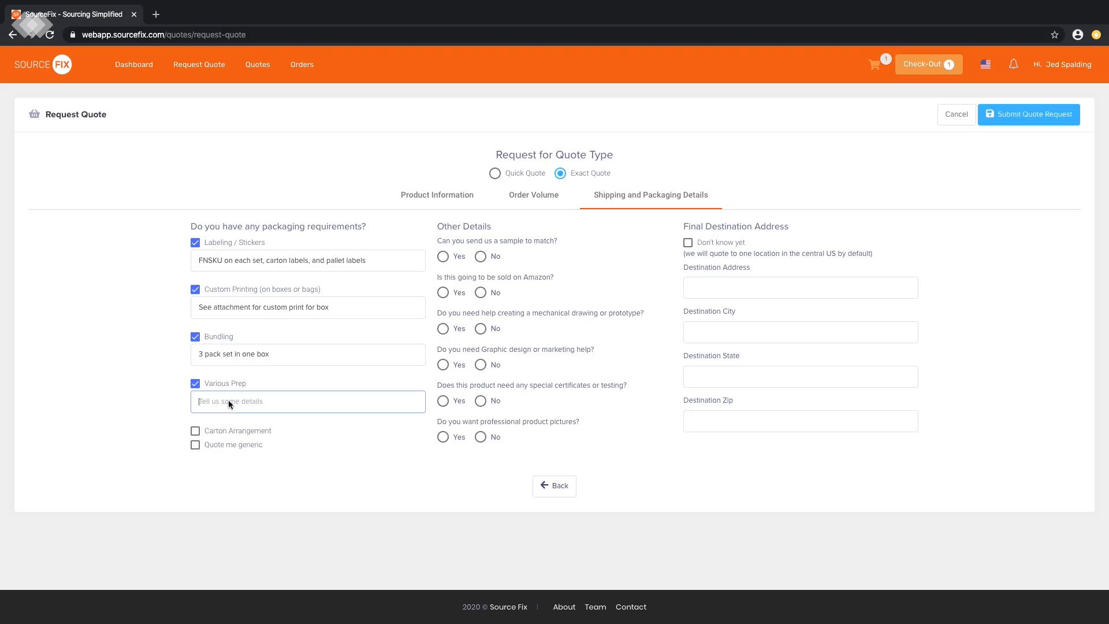
text(Bubble wrap around each individual unit)
click(238, 431)
click(233, 448)
text(Cannot sta)
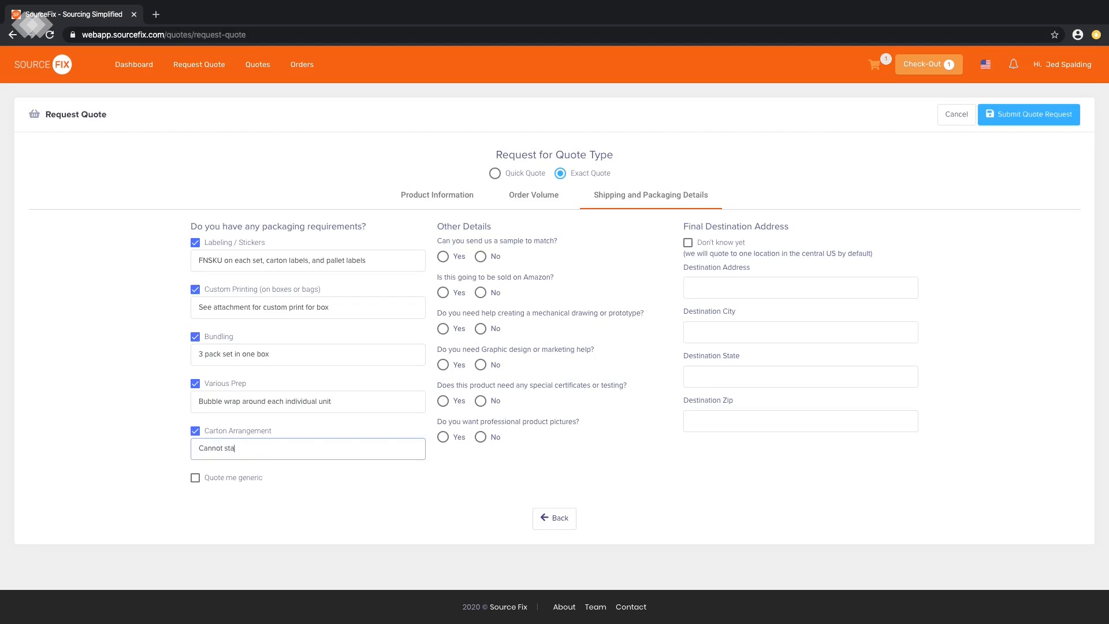
text(ck more than 4 high)
Answer Yes to selling on Amazon and No to the sample, drawing or prototype, design, certificates or testing, and product pictures questions.
click(480, 259)
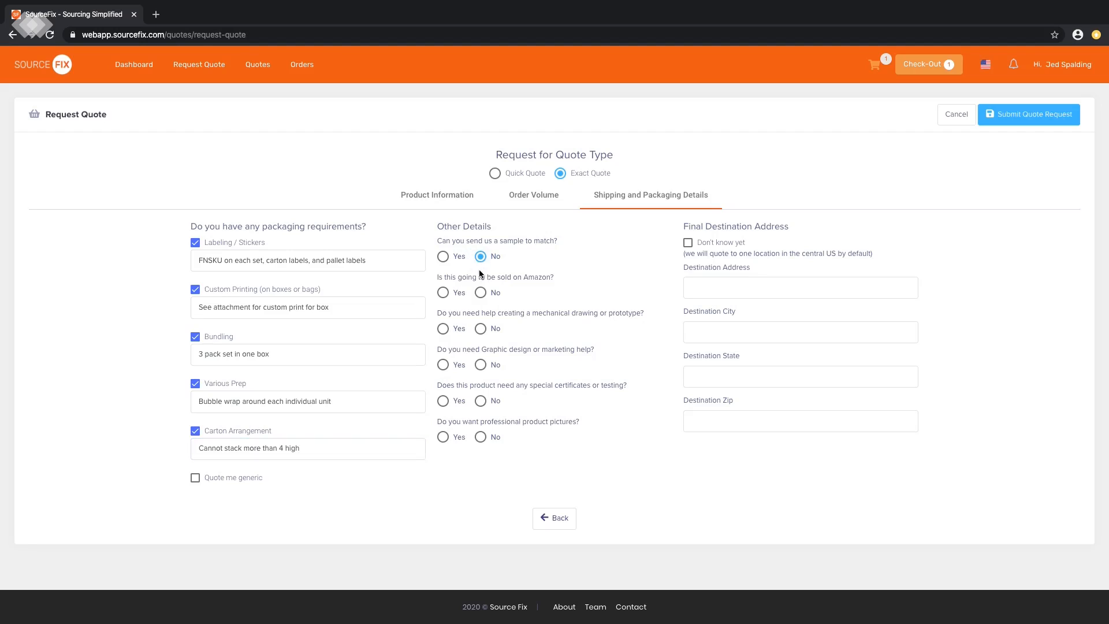
click(480, 329)
click(477, 365)
click(479, 437)
Mark the final destination address as Don't know yet and submit the exact quote request.
click(707, 285)
click(691, 243)
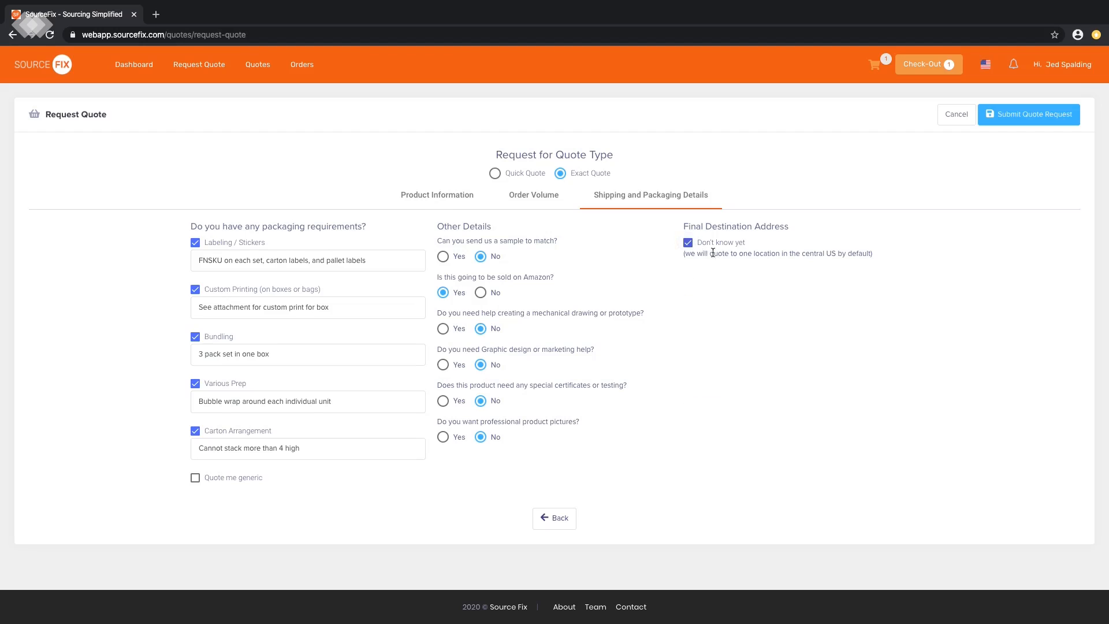
click(1013, 116)
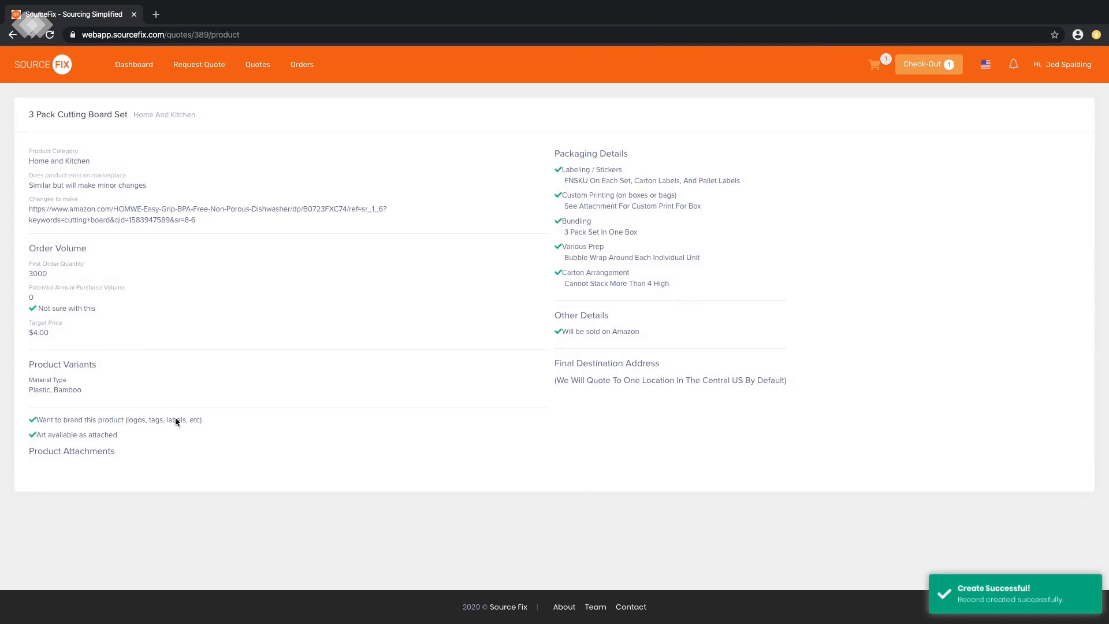